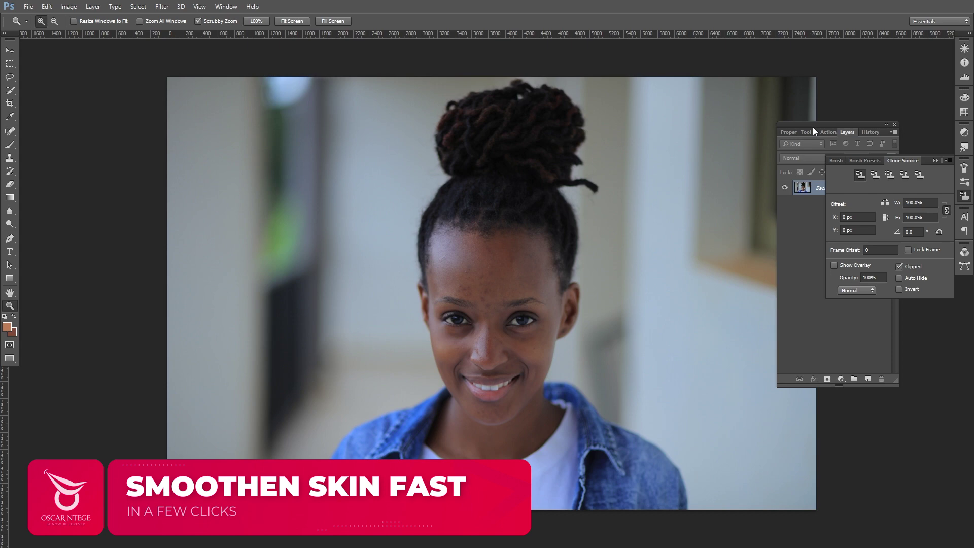
- Move the floating Layers panel group away from the photo
{"action": "left_click_drag", "start_coordinate": [812, 127], "coordinate": [862, 109]}
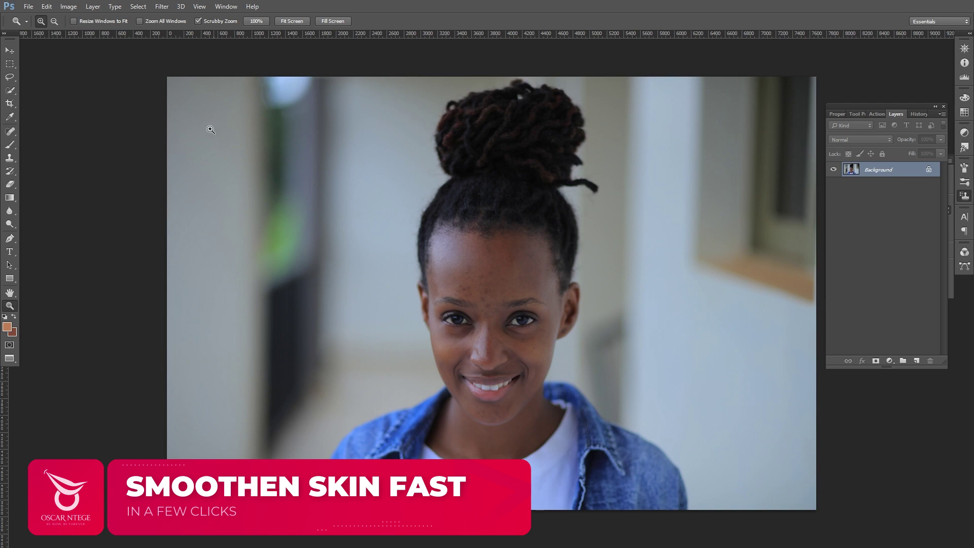
- Open the photo in Color Efex Pro 4, reveal the filter list and filter settings, and choose Dynamic Skin Softener
{"action": "left_click", "coordinate": [162, 7]}
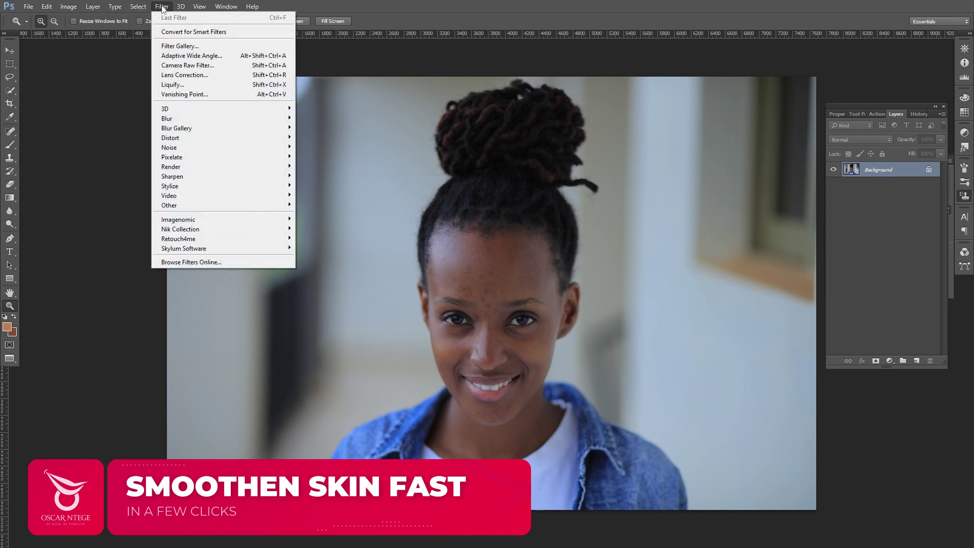
{"action": "mouse_move", "coordinate": [248, 233]}
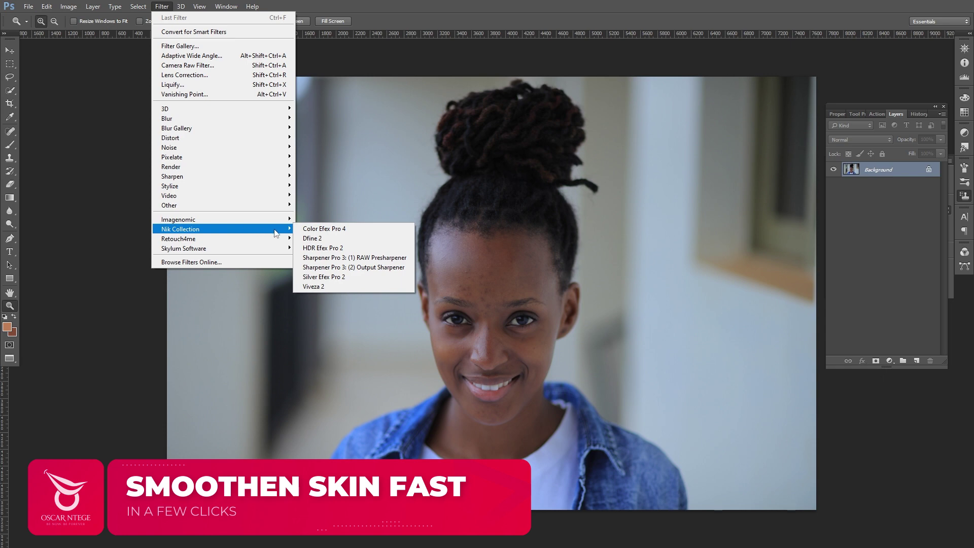
{"action": "left_click", "coordinate": [339, 239]}
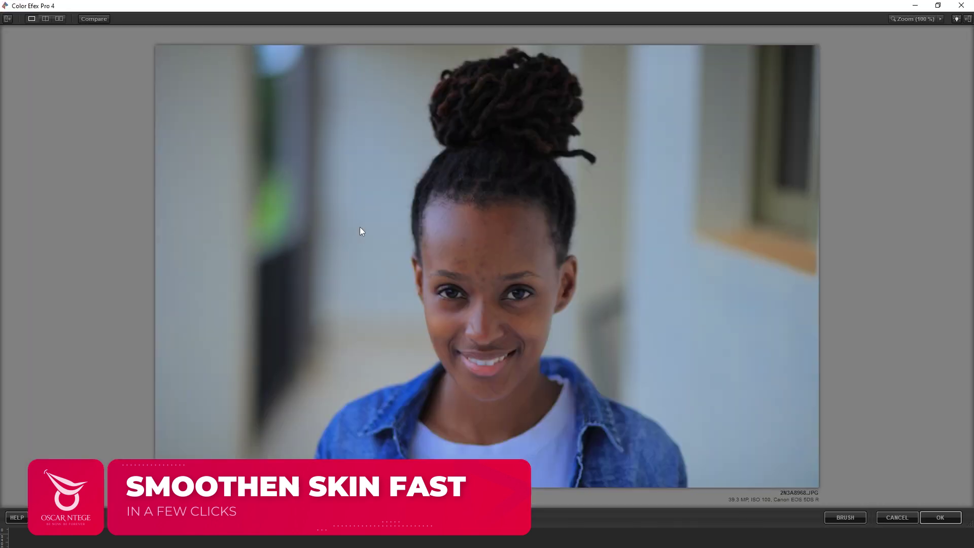
{"action": "left_click", "coordinate": [8, 19]}
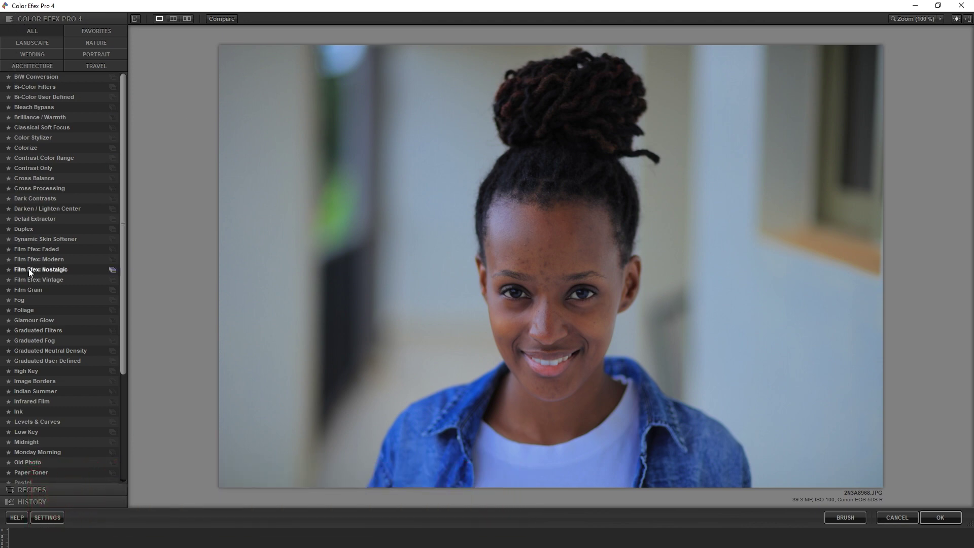
{"action": "left_click", "coordinate": [67, 240]}
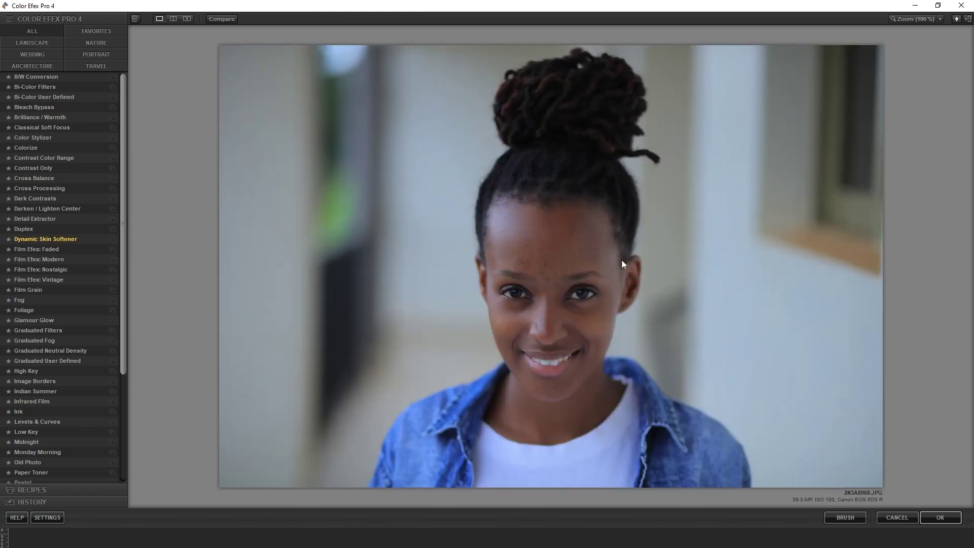
{"action": "left_click", "coordinate": [969, 20]}
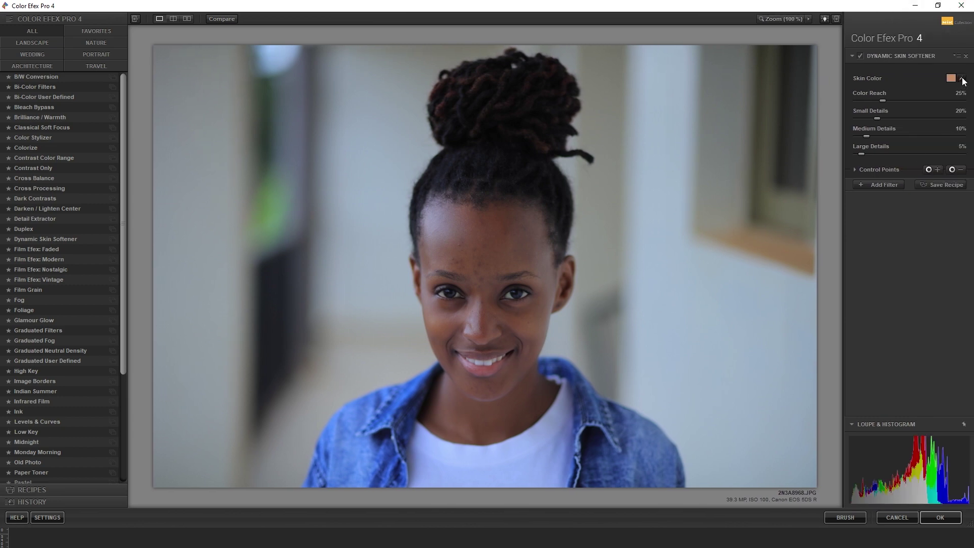
- Sample the forehead as skin color, set Color Reach 31%, Small Details 23% and Medium Details 18%, and apply the filter
{"action": "left_click", "coordinate": [963, 79]}
{"action": "left_click", "coordinate": [520, 241]}
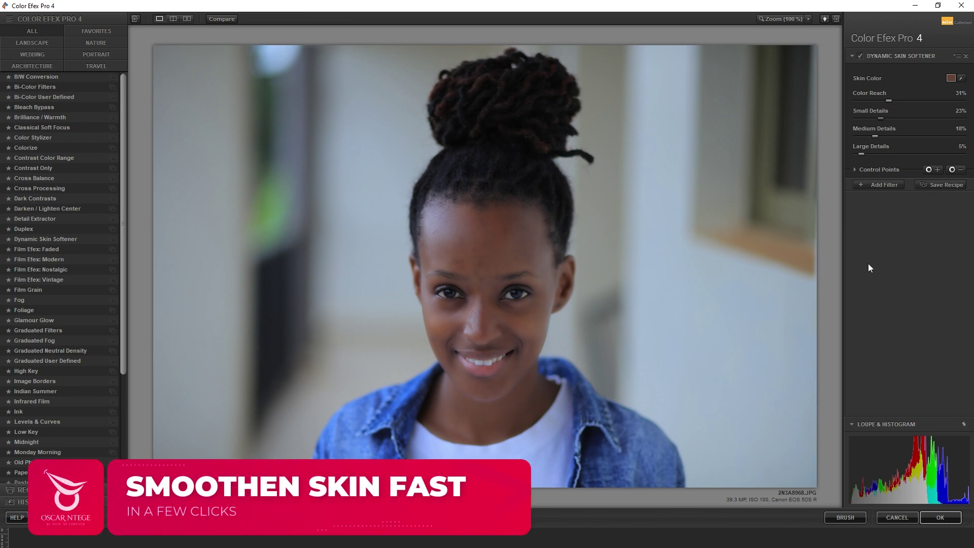
{"action": "left_click", "coordinate": [940, 518]}
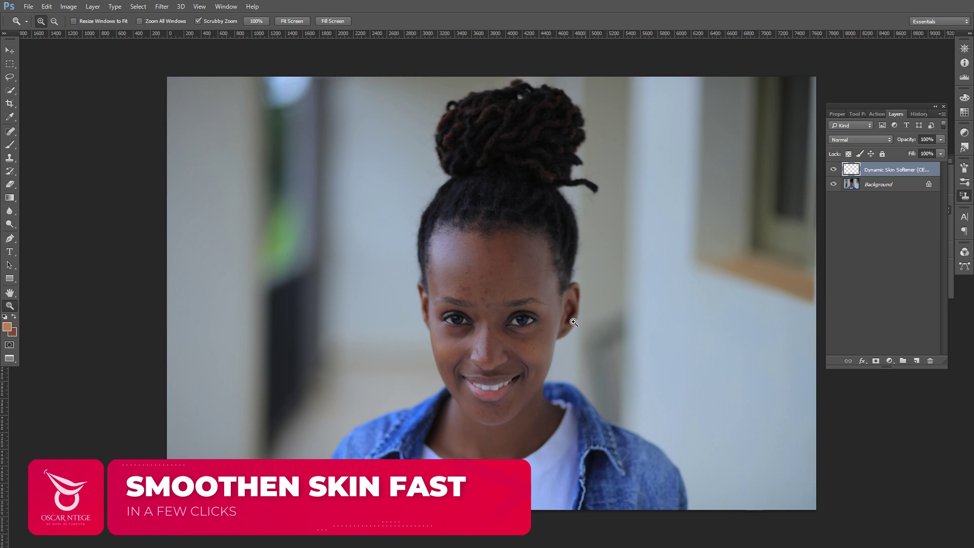
- Examine the skin around the eye and nose up close with the Dynamic Skin Softener layer hidden and shown
{"action": "left_click", "coordinate": [474, 257]}
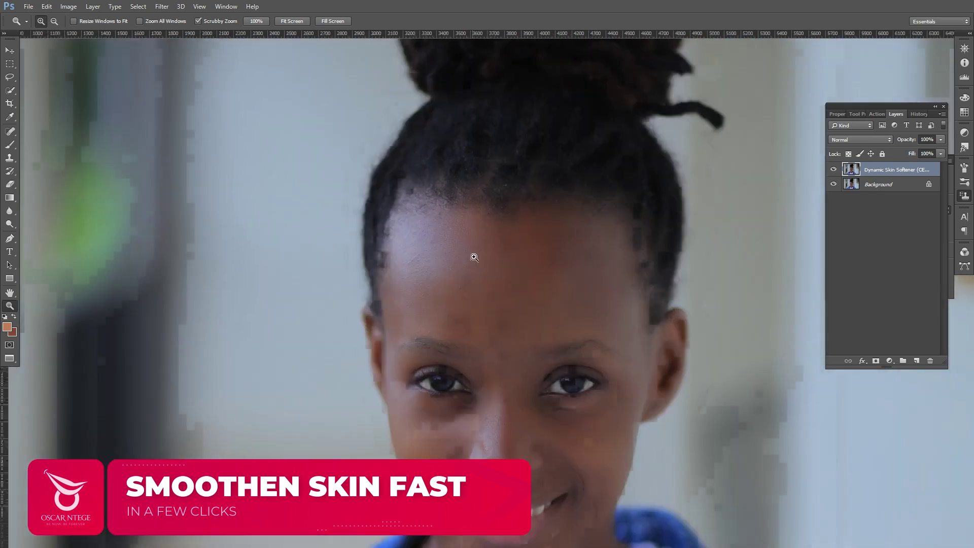
{"action": "left_click", "coordinate": [487, 279]}
{"action": "left_click", "coordinate": [483, 337]}
{"action": "left_click", "coordinate": [508, 318]}
{"action": "left_click_drag", "start_coordinate": [507, 318], "coordinate": [548, 248]}
{"action": "left_click_drag", "start_coordinate": [482, 459], "coordinate": [507, 174]}
{"action": "key", "text": "ctrl+r"}
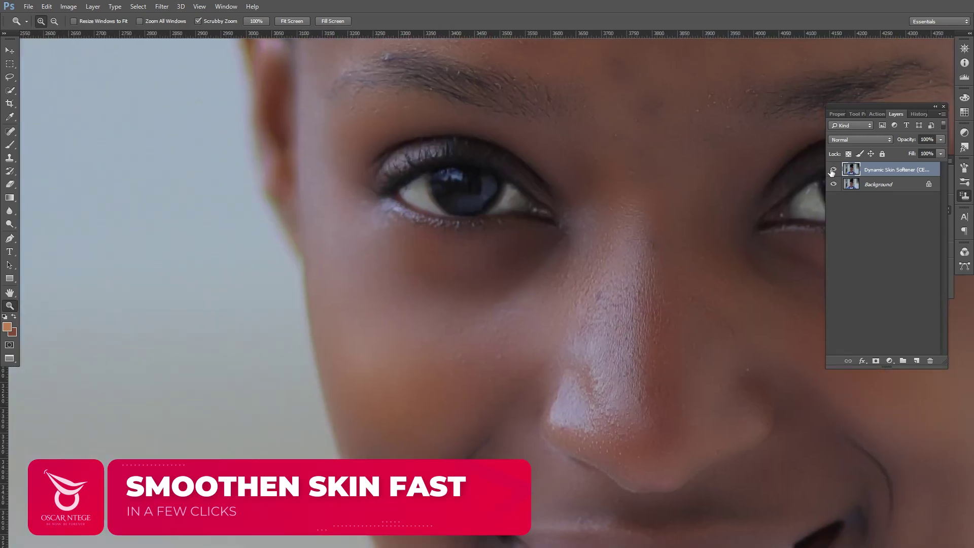
{"action": "left_click", "coordinate": [834, 170]}
{"action": "left_click", "coordinate": [833, 170]}
{"action": "left_click", "coordinate": [833, 170]}
{"action": "left_click", "coordinate": [833, 170]}
{"action": "left_click", "coordinate": [834, 170]}
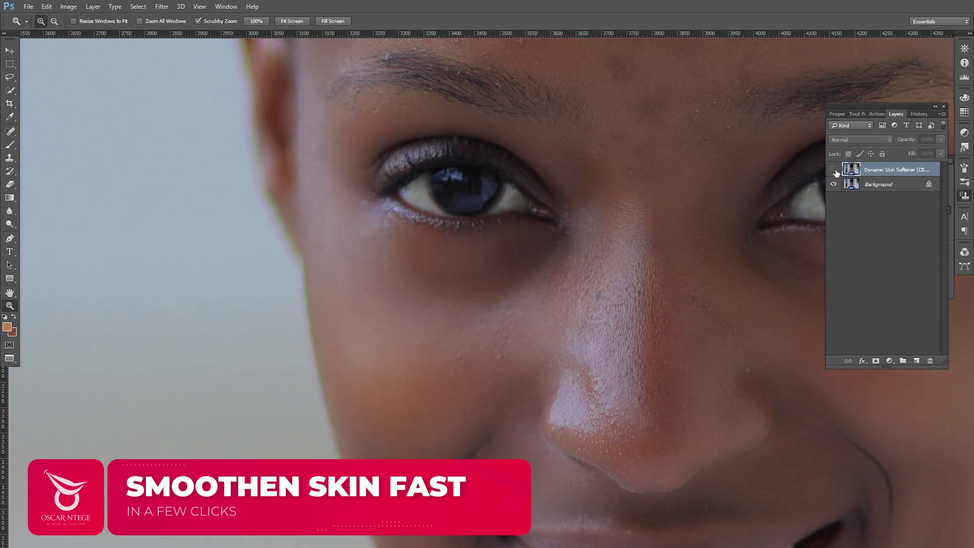
{"action": "left_click", "coordinate": [834, 170]}
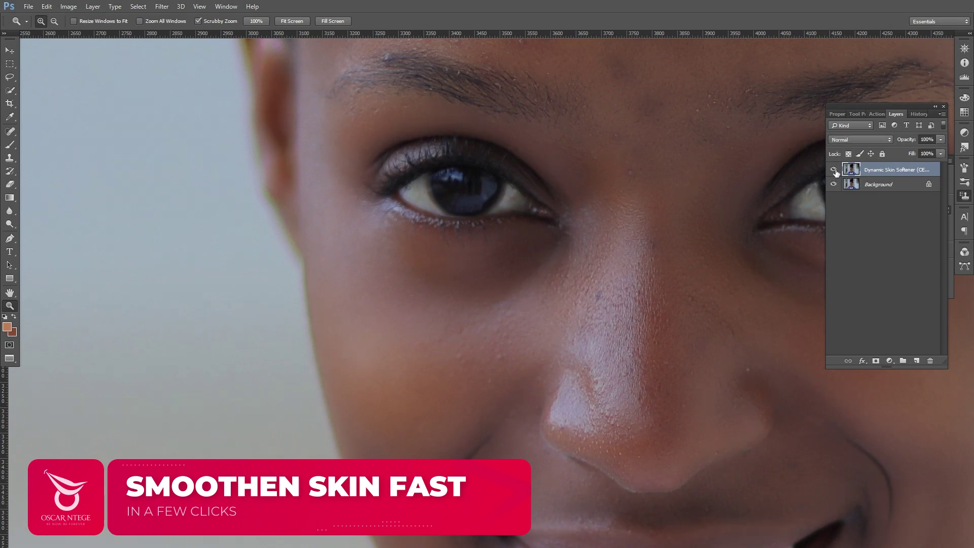
- Delete the Dynamic Skin Softener layer
{"action": "left_click_drag", "start_coordinate": [911, 174], "coordinate": [931, 361]}
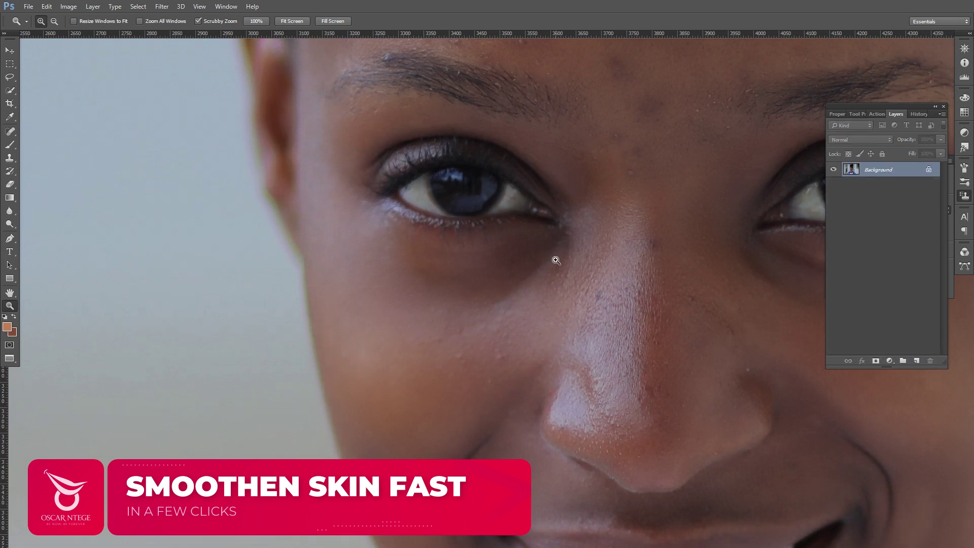
{"action": "key", "text": "ctrl+minus"}
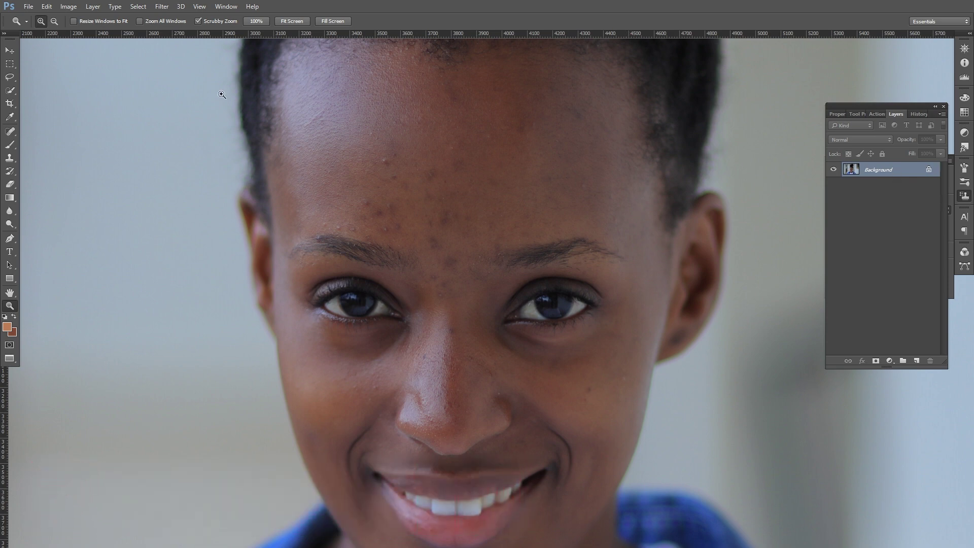
- Add a new empty layer above the Background and name it "pimples"
{"action": "left_click", "coordinate": [916, 362]}
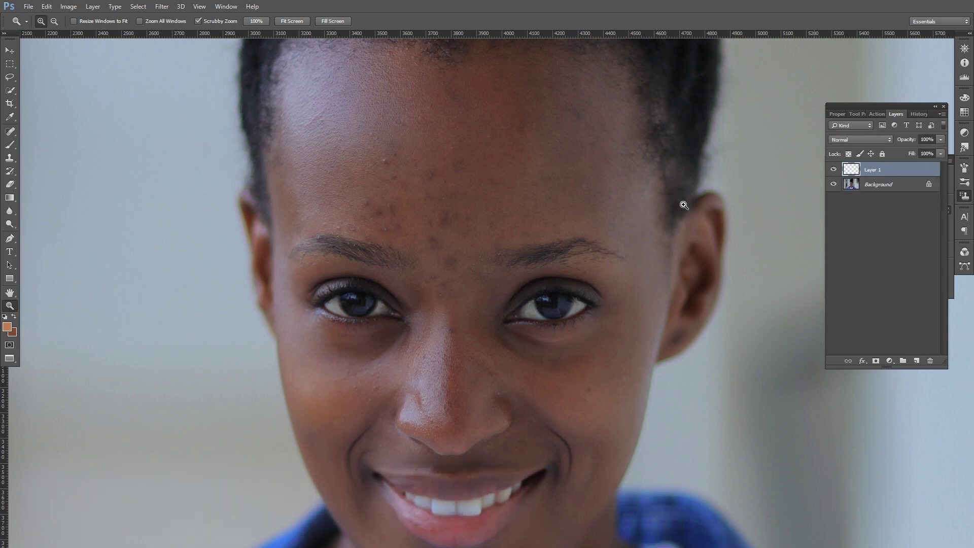
{"action": "double_click", "coordinate": [885, 171]}
{"action": "type", "text": "pimples"}
{"action": "left_click", "coordinate": [859, 272]}
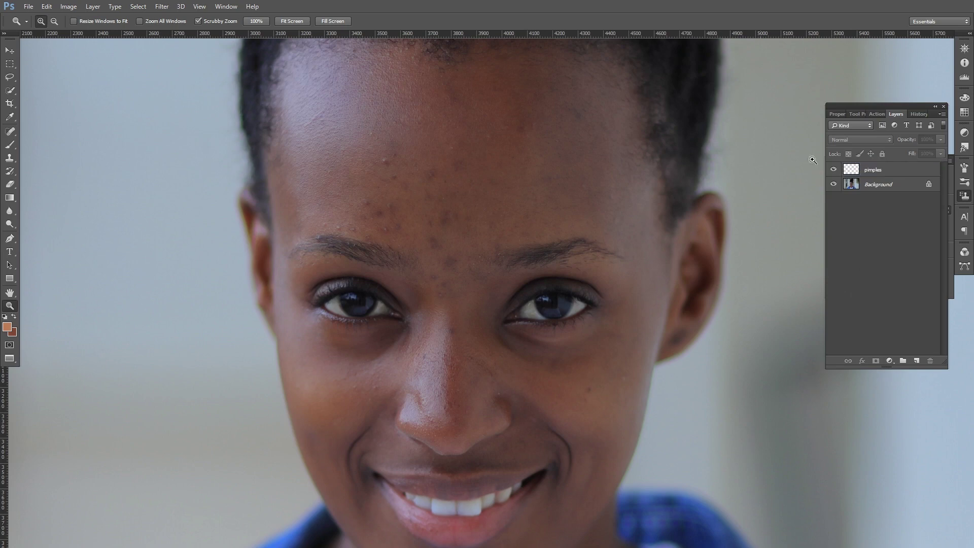
- Set the Clone Stamp tool to sample Current & Below, with the pimples layer as its target
{"action": "left_click", "coordinate": [9, 159]}
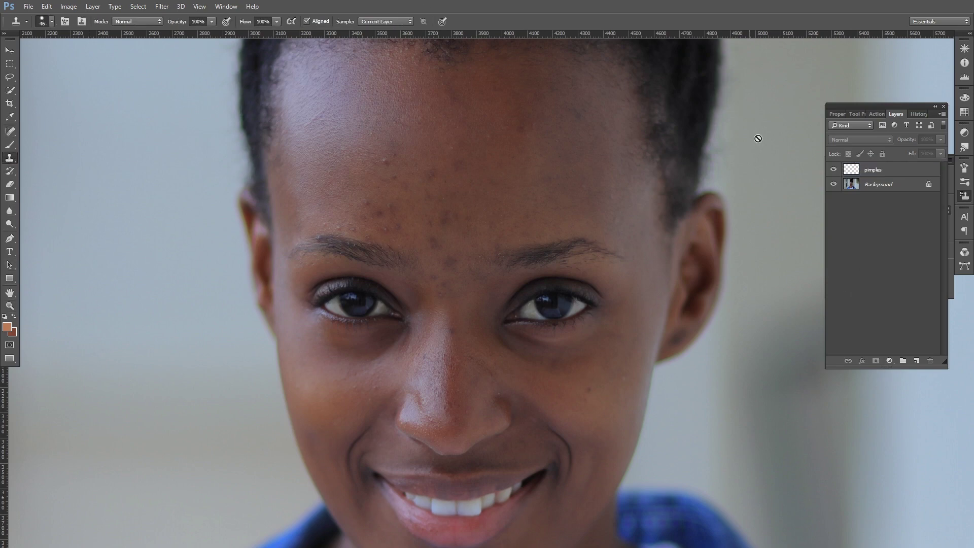
{"action": "left_click", "coordinate": [880, 172]}
{"action": "left_click", "coordinate": [401, 21]}
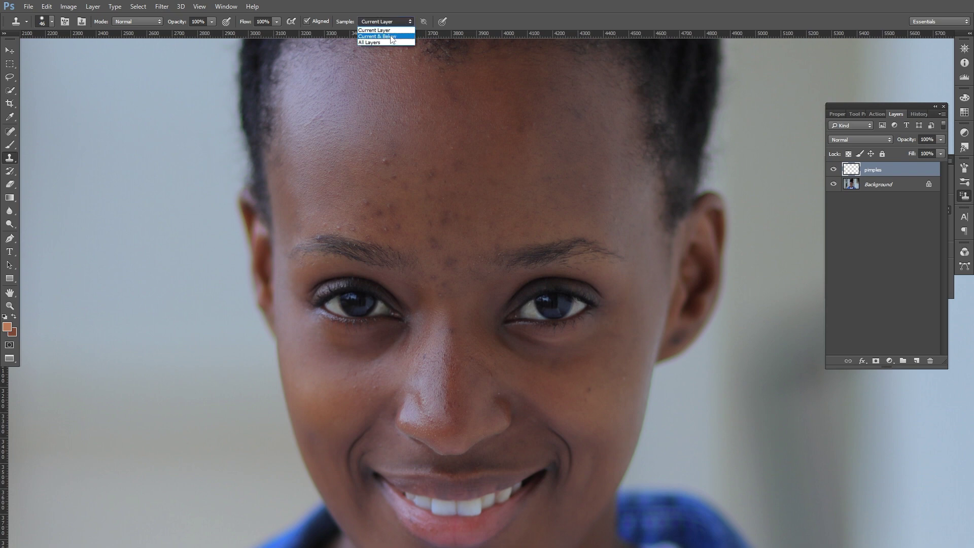
{"action": "left_click", "coordinate": [391, 36]}
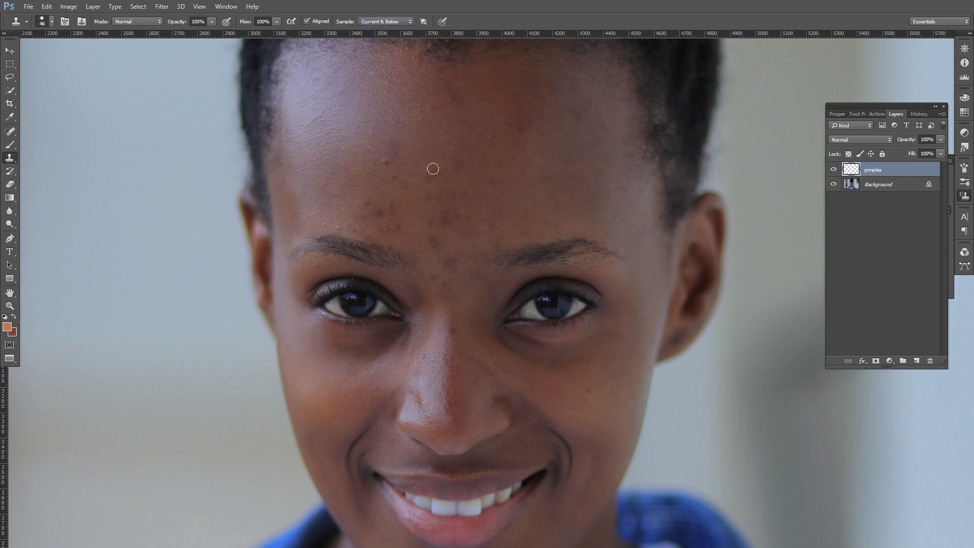
- Clone clean skin over the pimples on the left and center of the forehead, down to the eyebrow
{"action": "left_click", "coordinate": [384, 126], "text": "alt"}
{"action": "left_click", "coordinate": [395, 145]}
{"action": "left_click", "coordinate": [445, 141], "text": "alt"}
{"action": "left_click", "coordinate": [447, 145]}
{"action": "left_click", "coordinate": [399, 167], "text": "alt"}
{"action": "left_click", "coordinate": [386, 161]}
{"action": "left_click", "coordinate": [396, 155]}
{"action": "left_click", "coordinate": [402, 164], "text": "alt"}
{"action": "left_click", "coordinate": [395, 177]}
{"action": "left_click", "coordinate": [368, 194], "text": "alt"}
{"action": "left_click", "coordinate": [390, 205]}
{"action": "left_click", "coordinate": [396, 216], "text": "alt"}
{"action": "left_click", "coordinate": [372, 235]}
- Outline the dark spots above the brows with the Patch tool and try to patch them on the pimples layer
{"action": "left_click", "coordinate": [14, 132]}
{"action": "left_click", "coordinate": [34, 149]}
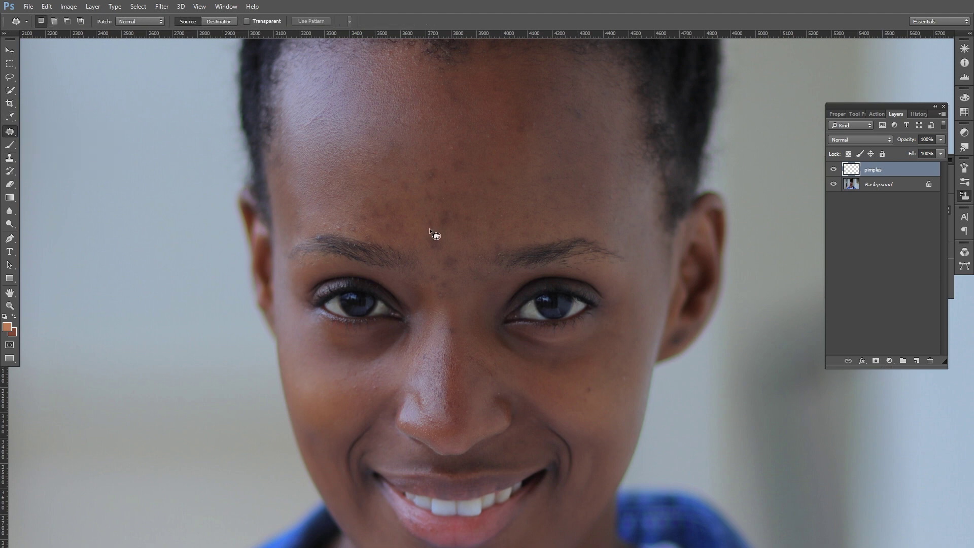
{"action": "left_click_drag", "start_coordinate": [454, 207], "coordinate": [455, 209]}
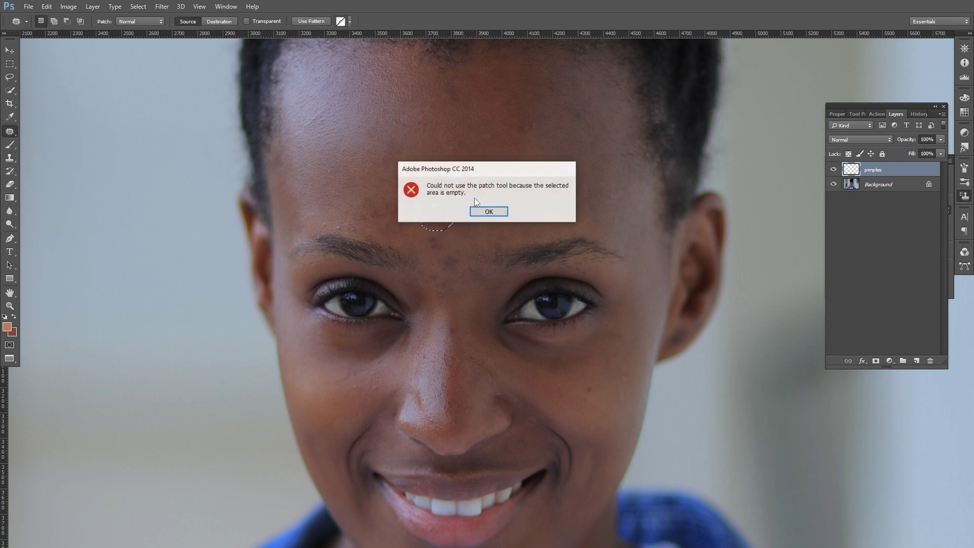
{"action": "left_click", "coordinate": [489, 211]}
- Duplicate the Background layer and patch the dark spots in the middle of the forehead on the copy with clean skin
{"action": "left_click_drag", "start_coordinate": [888, 184], "coordinate": [917, 359]}
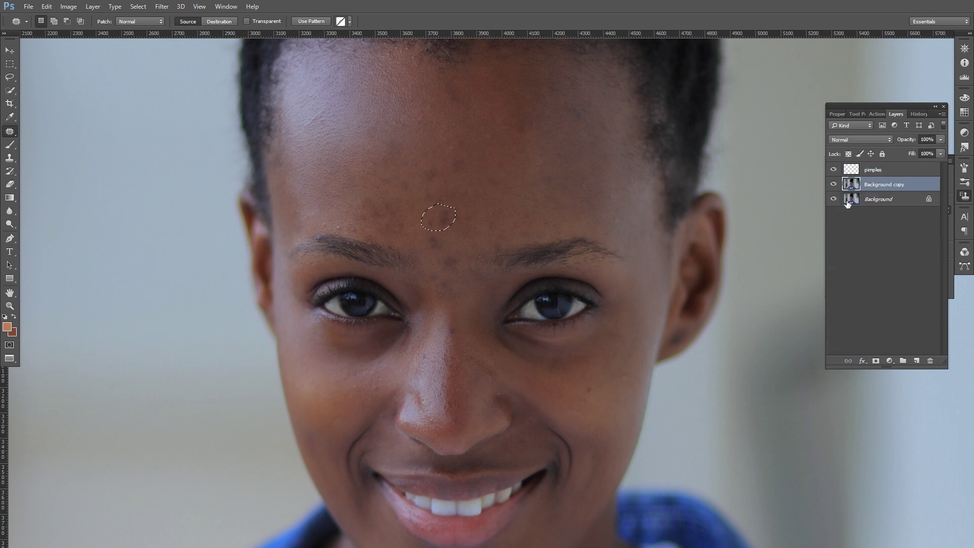
{"action": "left_click_drag", "start_coordinate": [440, 219], "coordinate": [528, 205]}
{"action": "key", "text": "ctrl+d"}
{"action": "mouse_move", "coordinate": [424, 180]}
{"action": "left_mouse_down"}
{"action": "mouse_move", "coordinate": [429, 145]}
{"action": "mouse_move", "coordinate": [440, 151]}
{"action": "mouse_move", "coordinate": [459, 136]}
{"action": "mouse_move", "coordinate": [454, 173]}
{"action": "mouse_move", "coordinate": [461, 156]}
{"action": "mouse_move", "coordinate": [470, 175]}
{"action": "mouse_move", "coordinate": [486, 147]}
{"action": "left_mouse_up"}
{"action": "key", "text": "ctrl+d"}
{"action": "left_click_drag", "start_coordinate": [487, 146], "coordinate": [494, 159]}
{"action": "key", "text": "ctrl+d"}
{"action": "left_click_drag", "start_coordinate": [443, 201], "coordinate": [435, 189]}
{"action": "mouse_move", "coordinate": [434, 196]}
{"action": "left_mouse_down"}
{"action": "mouse_move", "coordinate": [458, 190]}
{"action": "mouse_move", "coordinate": [440, 181]}
{"action": "left_mouse_up"}
{"action": "key", "text": "ctrl+d"}
{"action": "key", "text": "ctrl+d"}
- Patch the remaining spots between the eyebrows and down to the bridge of the nose
{"action": "left_click_drag", "start_coordinate": [403, 209], "coordinate": [427, 196]}
{"action": "mouse_move", "coordinate": [450, 243]}
{"action": "left_mouse_down"}
{"action": "mouse_move", "coordinate": [442, 236]}
{"action": "mouse_move", "coordinate": [452, 238]}
{"action": "mouse_move", "coordinate": [464, 219]}
{"action": "left_mouse_up"}
{"action": "key", "text": "ctrl+d"}
{"action": "mouse_move", "coordinate": [435, 300]}
{"action": "left_mouse_down"}
{"action": "mouse_move", "coordinate": [440, 286]}
{"action": "mouse_move", "coordinate": [451, 327]}
{"action": "left_mouse_up"}
{"action": "left_click", "coordinate": [404, 229]}
{"action": "left_click", "coordinate": [459, 212]}
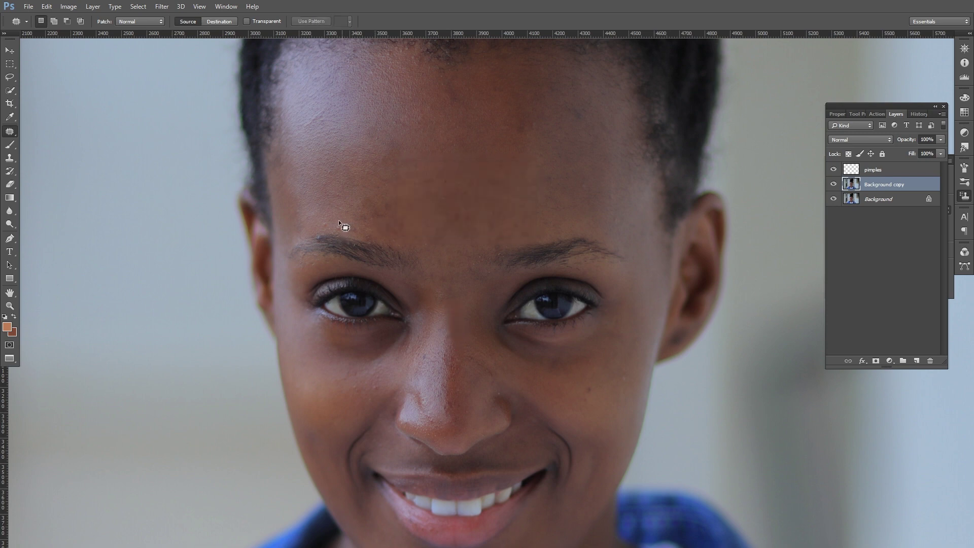
- Patch the uneven skin above the left eyebrow and the leftover marks at the center of the forehead
{"action": "mouse_move", "coordinate": [351, 233]}
{"action": "left_mouse_down"}
{"action": "mouse_move", "coordinate": [357, 208]}
{"action": "mouse_move", "coordinate": [377, 203]}
{"action": "left_mouse_up"}
{"action": "mouse_move", "coordinate": [375, 210]}
{"action": "left_mouse_down"}
{"action": "mouse_move", "coordinate": [390, 204]}
{"action": "mouse_move", "coordinate": [370, 210]}
{"action": "mouse_move", "coordinate": [395, 182]}
{"action": "mouse_move", "coordinate": [368, 207]}
{"action": "mouse_move", "coordinate": [375, 215]}
{"action": "mouse_move", "coordinate": [380, 208]}
{"action": "mouse_move", "coordinate": [381, 228]}
{"action": "mouse_move", "coordinate": [385, 219]}
{"action": "left_mouse_up"}
{"action": "mouse_move", "coordinate": [385, 221]}
{"action": "left_mouse_down"}
{"action": "mouse_move", "coordinate": [396, 215]}
{"action": "mouse_move", "coordinate": [375, 219]}
{"action": "mouse_move", "coordinate": [360, 206]}
{"action": "left_mouse_up"}
{"action": "key", "text": "ctrl+d"}
{"action": "key", "text": "ctrl+d"}
{"action": "left_click_drag", "start_coordinate": [453, 190], "coordinate": [441, 191]}
{"action": "left_click_drag", "start_coordinate": [443, 197], "coordinate": [431, 178]}
{"action": "key", "text": "ctrl+d"}
- Patch the last marks between the two eyebrows with clean neighboring skin
{"action": "left_click_drag", "start_coordinate": [436, 233], "coordinate": [425, 235]}
{"action": "mouse_move", "coordinate": [431, 238]}
{"action": "left_mouse_down"}
{"action": "mouse_move", "coordinate": [468, 267]}
{"action": "mouse_move", "coordinate": [478, 249]}
{"action": "left_mouse_up"}
{"action": "key", "text": "ctrl+d"}
{"action": "left_click_drag", "start_coordinate": [479, 259], "coordinate": [475, 231]}
{"action": "key", "text": "ctrl+d"}
- Patch the small blemishes on both cheeks and beside the nose
{"action": "mouse_move", "coordinate": [587, 394]}
{"action": "left_mouse_down"}
{"action": "mouse_move", "coordinate": [623, 362]}
{"action": "mouse_move", "coordinate": [625, 379]}
{"action": "left_mouse_up"}
{"action": "key", "text": "ctrl+d"}
{"action": "left_click_drag", "start_coordinate": [624, 379], "coordinate": [619, 359]}
{"action": "key", "text": "ctrl+d"}
{"action": "mouse_move", "coordinate": [378, 390]}
{"action": "left_mouse_down"}
{"action": "mouse_move", "coordinate": [353, 392]}
{"action": "mouse_move", "coordinate": [361, 384]}
{"action": "mouse_move", "coordinate": [369, 398]}
{"action": "mouse_move", "coordinate": [367, 373]}
{"action": "left_mouse_up"}
{"action": "key", "text": "ctrl+d"}
{"action": "mouse_move", "coordinate": [497, 390]}
{"action": "left_mouse_down"}
{"action": "mouse_move", "coordinate": [483, 381]}
{"action": "mouse_move", "coordinate": [495, 356]}
{"action": "mouse_move", "coordinate": [418, 355]}
{"action": "mouse_move", "coordinate": [432, 331]}
{"action": "left_mouse_up"}
{"action": "key", "text": "ctrl+d"}
- Outline the dark spot on the upper right forehead and try to patch it on the pimples layer
{"action": "left_click", "coordinate": [888, 170]}
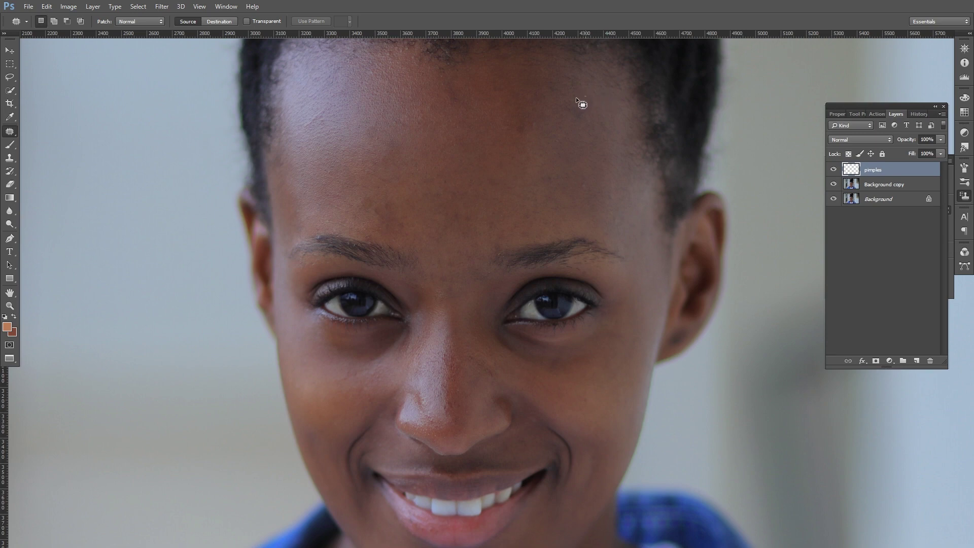
{"action": "left_click_drag", "start_coordinate": [588, 116], "coordinate": [587, 109]}
{"action": "left_click", "coordinate": [488, 211]}
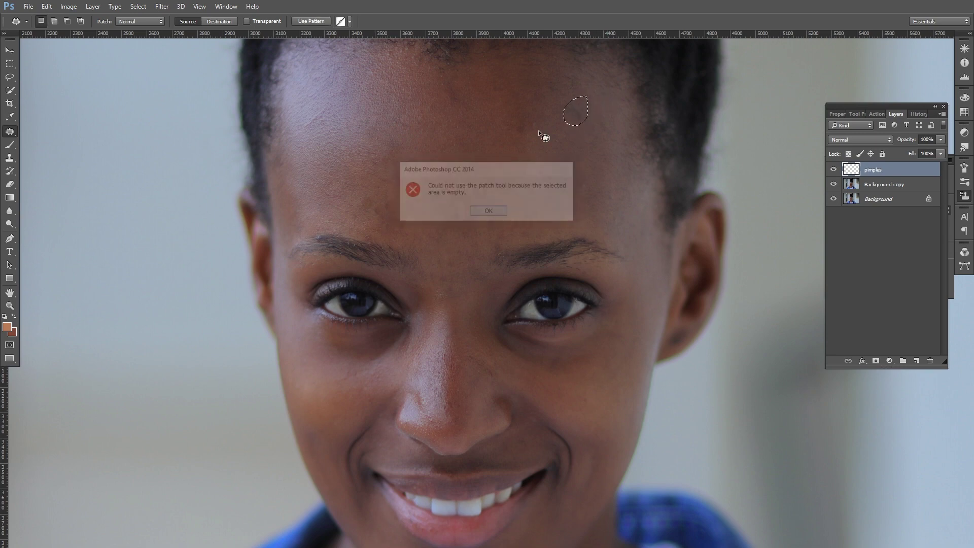
{"action": "left_click", "coordinate": [572, 110]}
{"action": "left_click", "coordinate": [490, 211]}
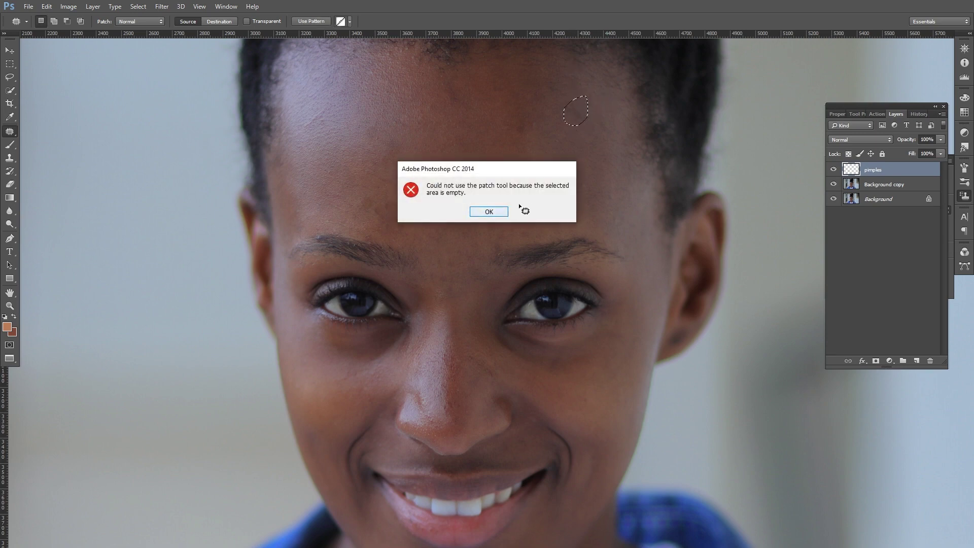
- Patch the dark spots on the upper right forehead on the Background copy layer
{"action": "left_click", "coordinate": [899, 186]}
{"action": "left_click_drag", "start_coordinate": [577, 110], "coordinate": [552, 88]}
{"action": "key", "text": "ctrl+d"}
{"action": "left_click_drag", "start_coordinate": [526, 132], "coordinate": [522, 126]}
{"action": "left_click", "coordinate": [514, 106]}
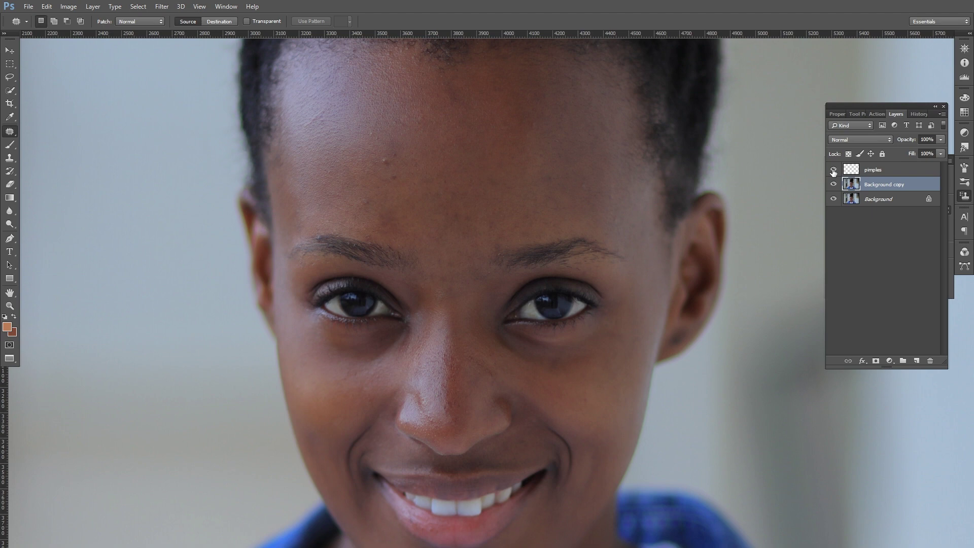
- Stamp all visible layers into a new merged layer above the pimples layer
{"action": "left_click", "coordinate": [882, 170]}
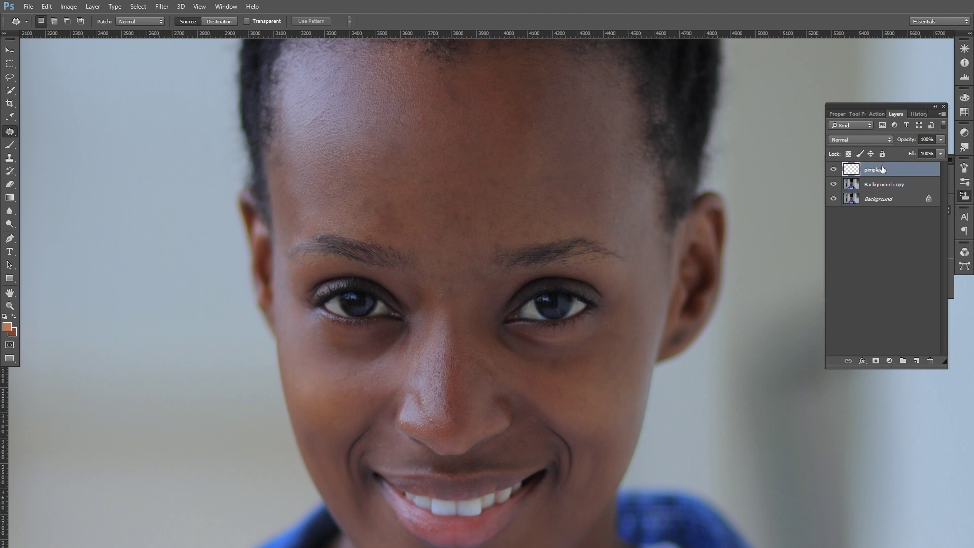
{"action": "key", "text": "ctrl+alt+shift+e"}
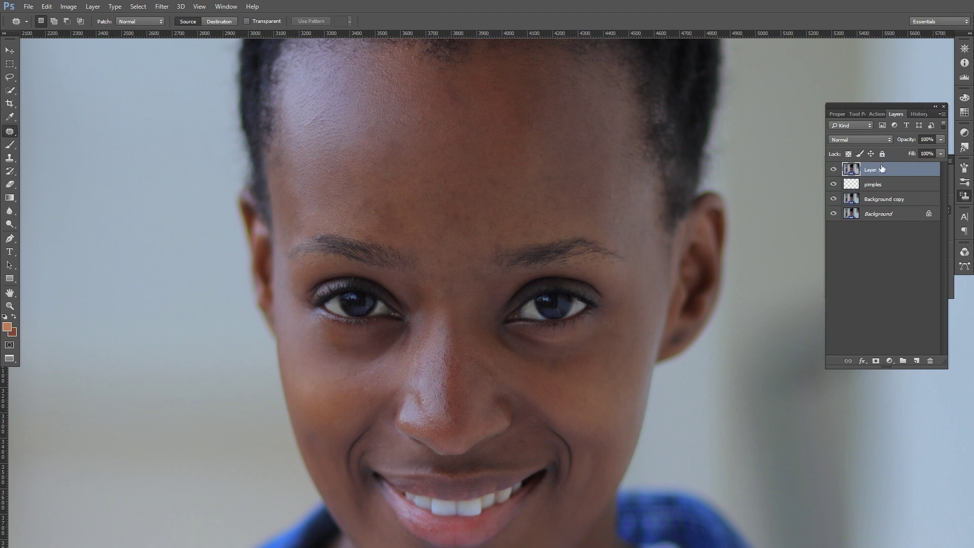
- Open the merged layer in Color Efex Pro 4 and choose the Dynamic Skin Softener filter
{"action": "left_click", "coordinate": [162, 6]}
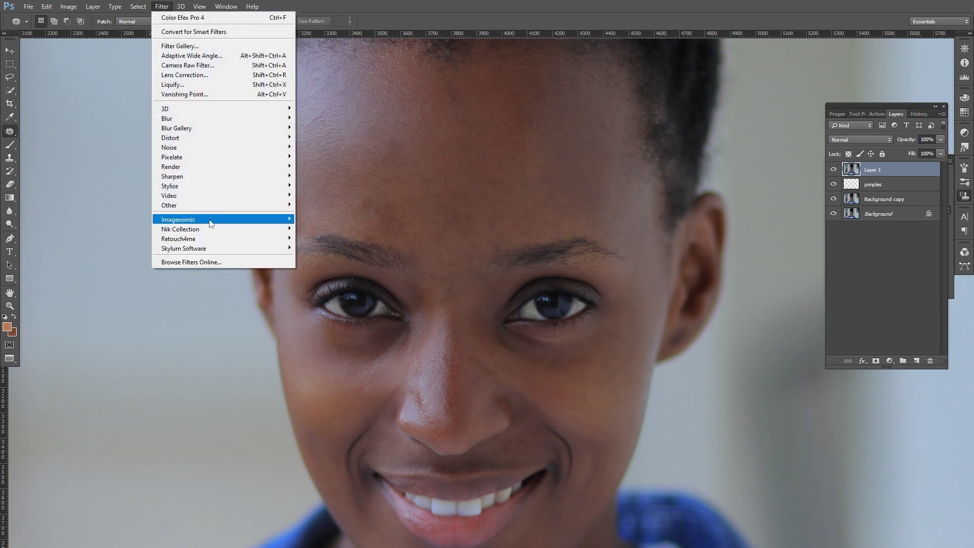
{"action": "mouse_move", "coordinate": [214, 234]}
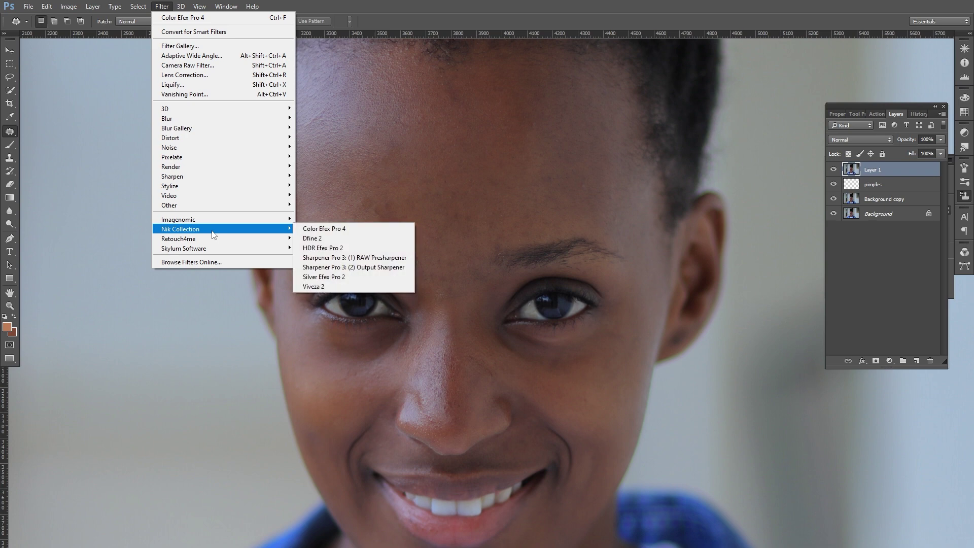
{"action": "left_click", "coordinate": [371, 231]}
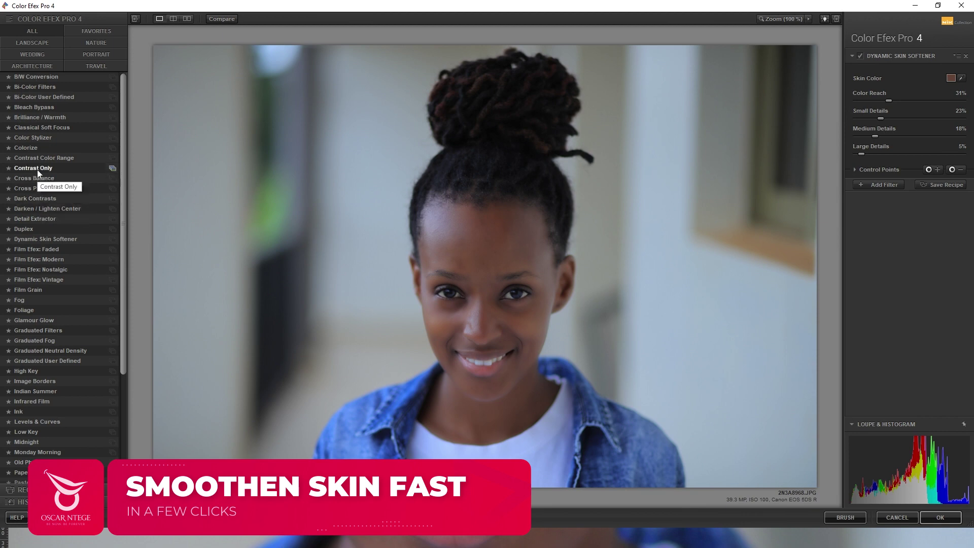
{"action": "left_click", "coordinate": [40, 239]}
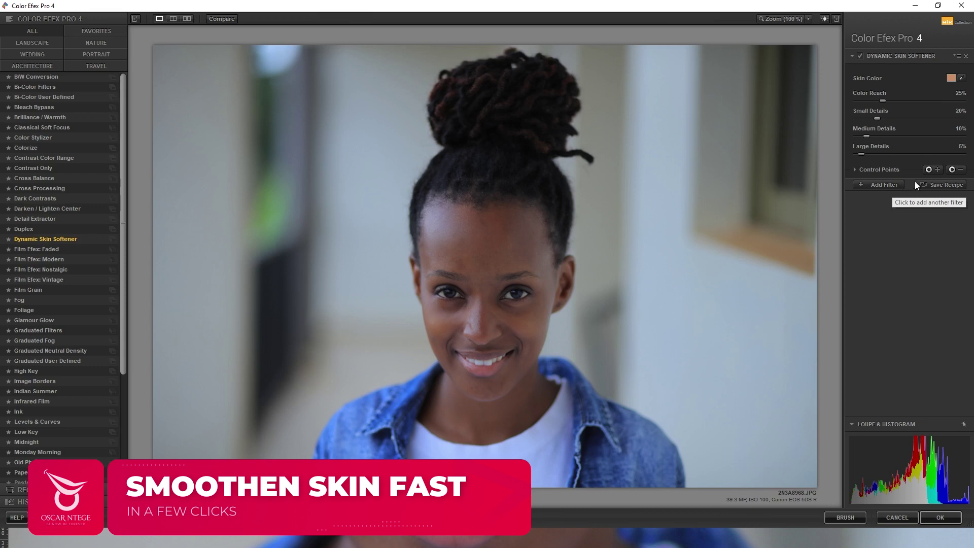
- Sample the forehead as skin color, set Color Reach to 25% and Small Details to 23%, and apply the filter
{"action": "left_click", "coordinate": [962, 78]}
{"action": "left_click", "coordinate": [502, 248]}
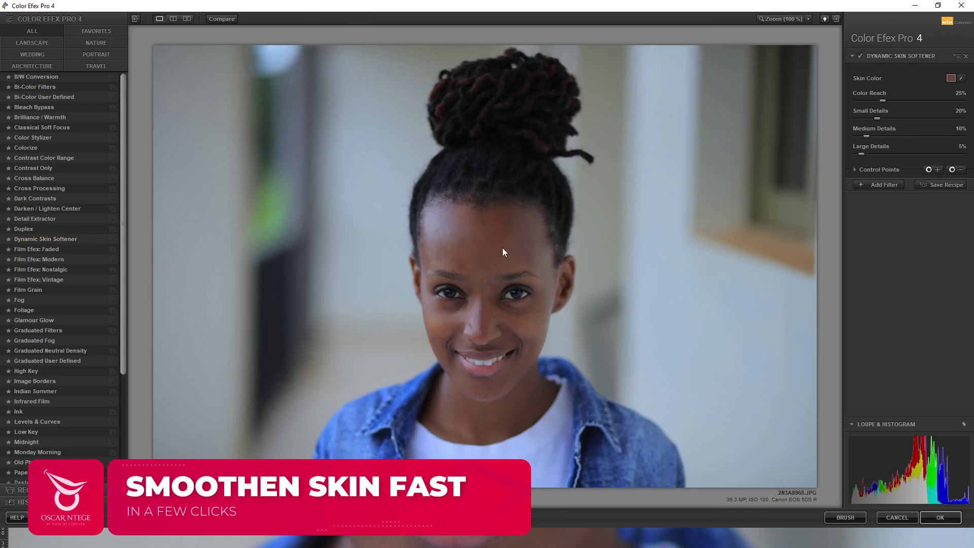
{"action": "left_click", "coordinate": [962, 79]}
{"action": "left_click", "coordinate": [474, 238]}
{"action": "left_click", "coordinate": [893, 100]}
{"action": "left_click", "coordinate": [883, 101]}
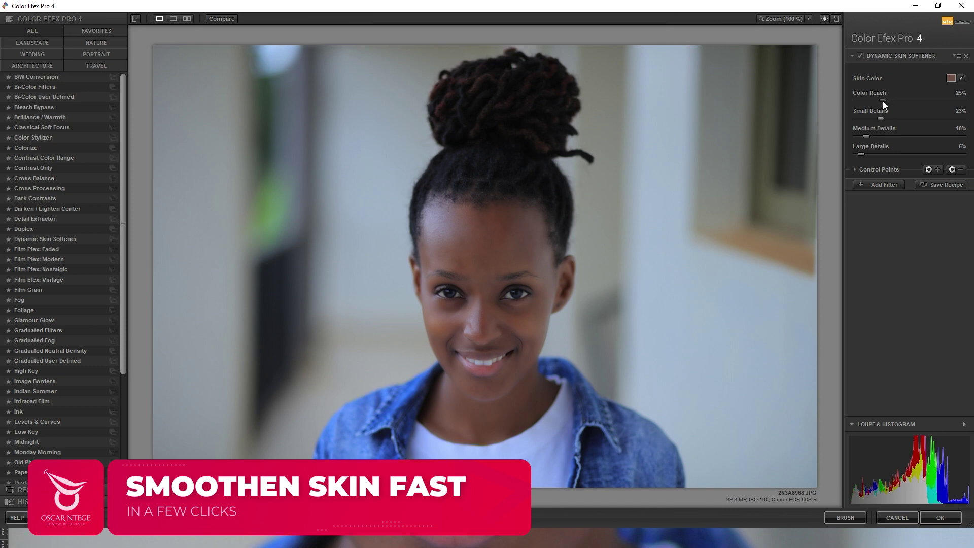
{"action": "left_click", "coordinate": [939, 513]}
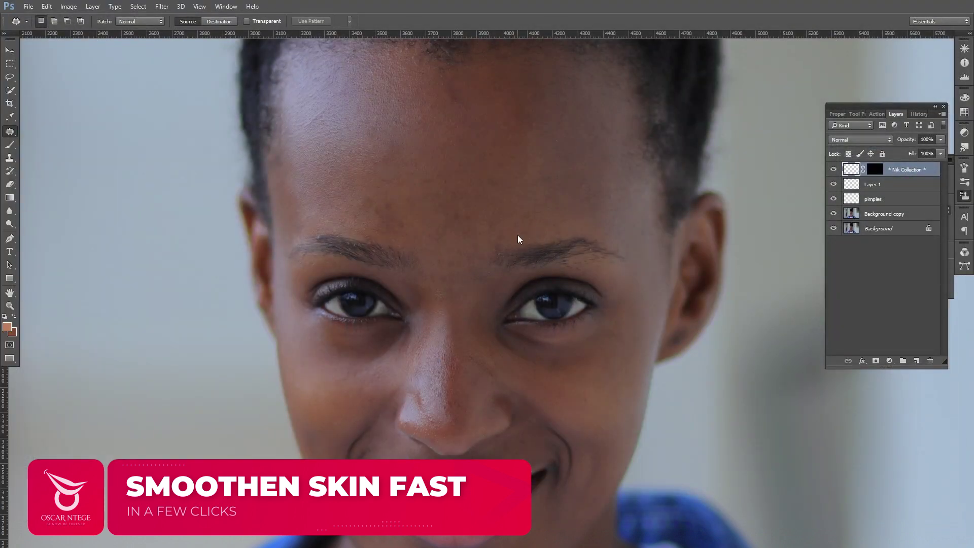